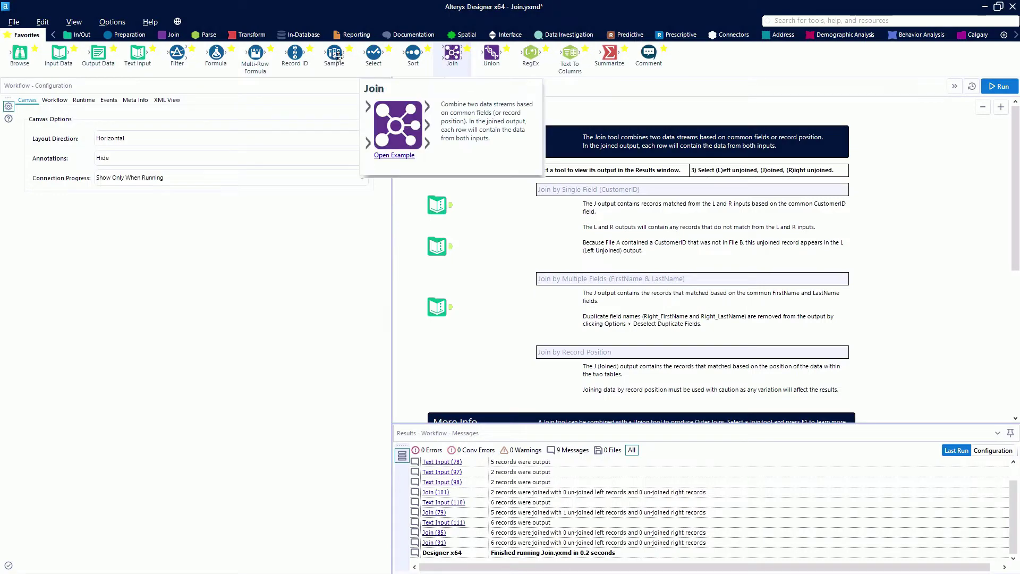
Step: Switch the tool ribbon to the Join category with Join.yxmd open
{"action": "left_click", "coordinate": [174, 35]}
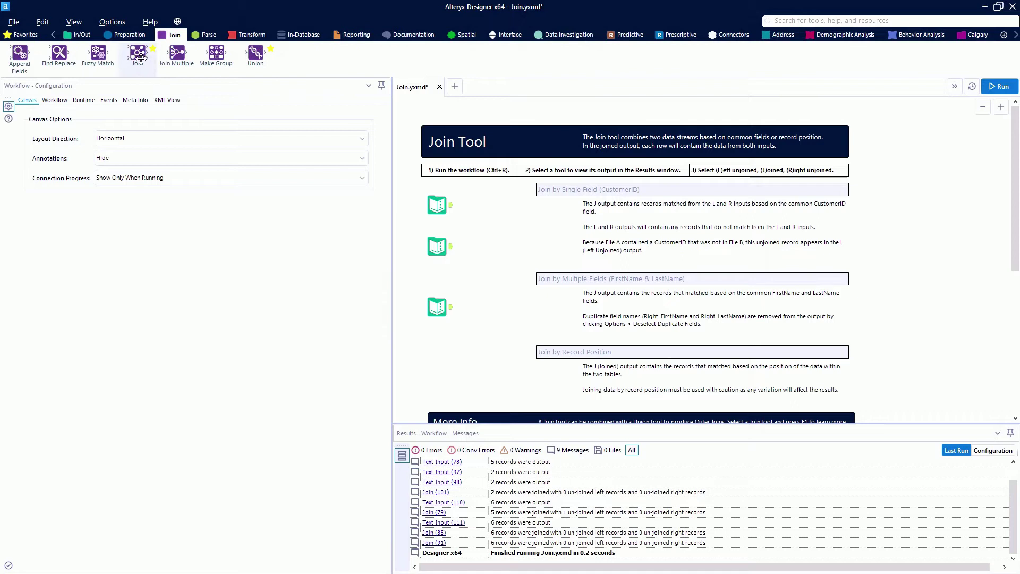
{"action": "mouse_move", "coordinate": [139, 54]}
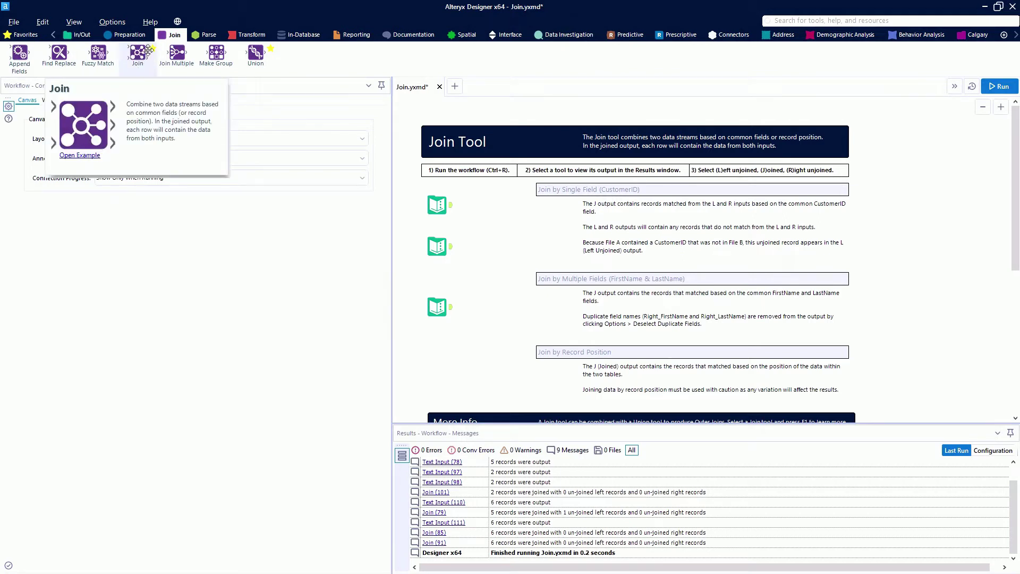
Step: Add a Join fed by both Text Inputs in the CustomerID section and preview each input's records
{"action": "left_click_drag", "start_coordinate": [137, 52], "coordinate": [546, 219]}
{"action": "left_click", "coordinate": [447, 211]}
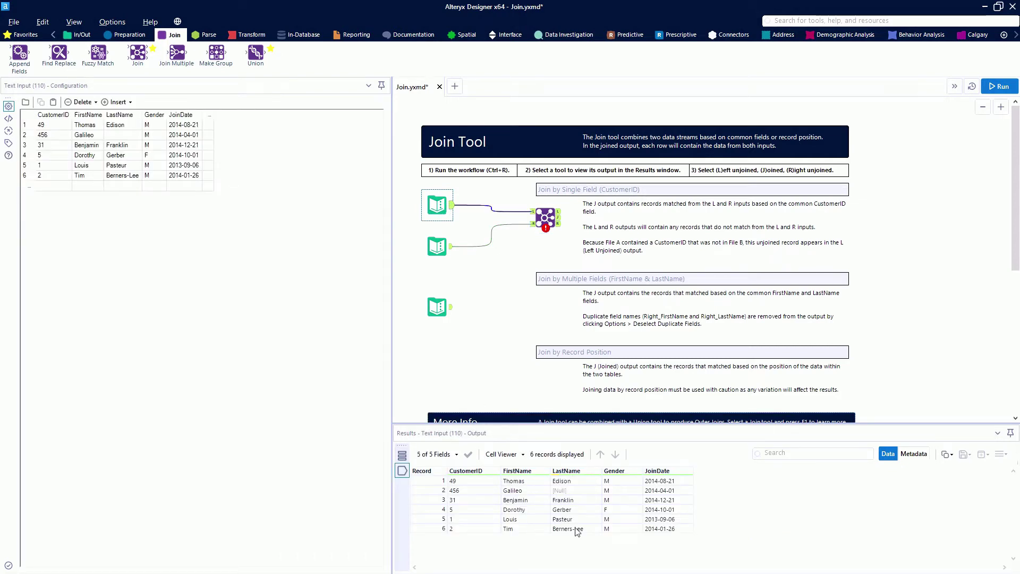
{"action": "left_click", "coordinate": [436, 250]}
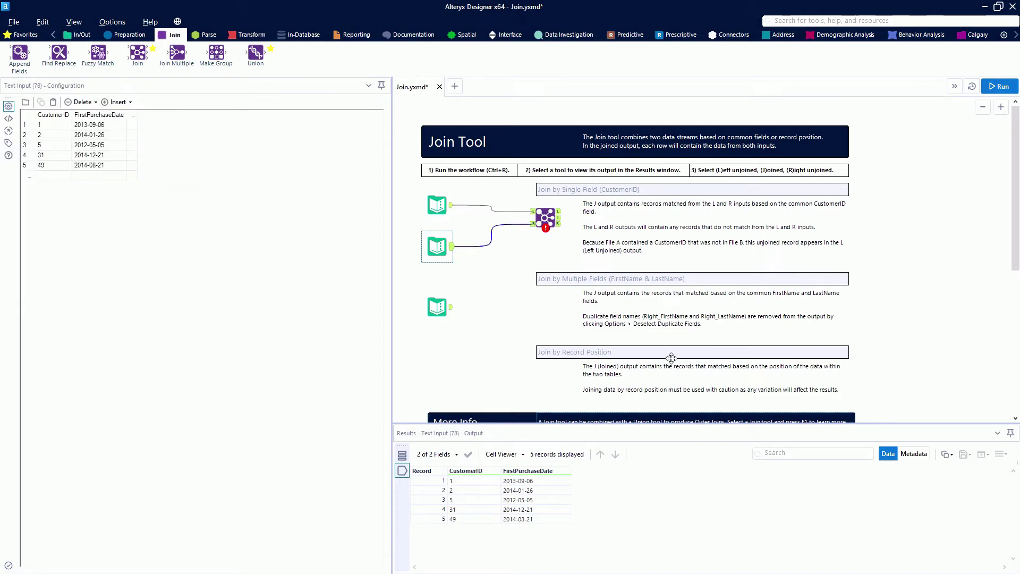
Step: Set Join (119) to match Left and Right on CustomerID, excluding the Right CustomerID field
{"action": "left_click", "coordinate": [550, 212]}
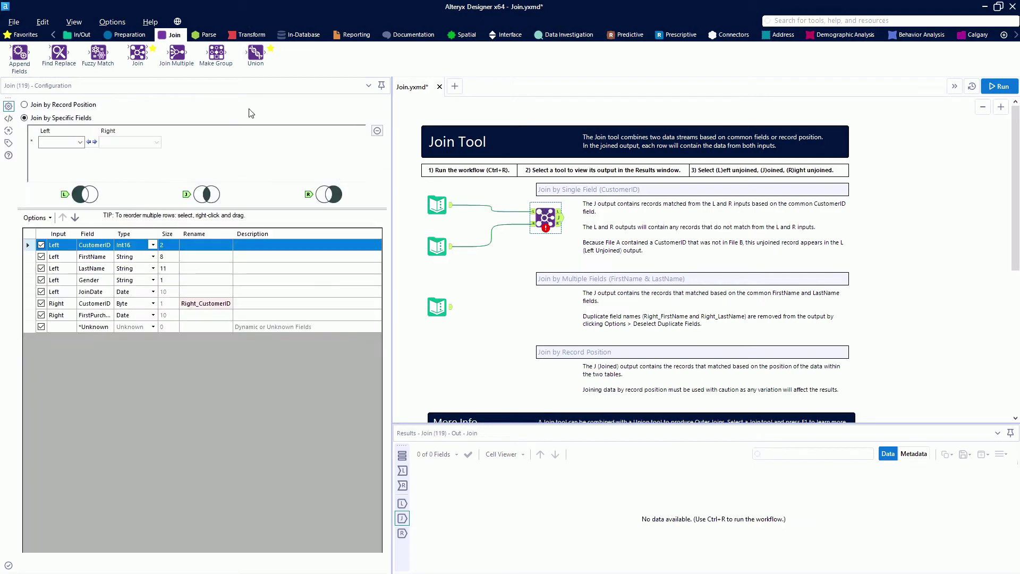
{"action": "left_click", "coordinate": [78, 144]}
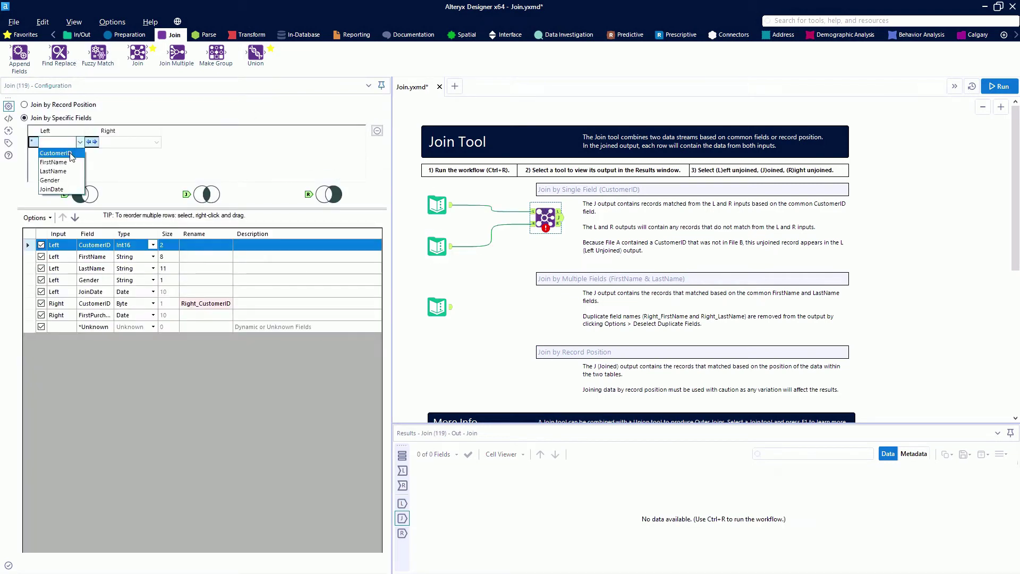
{"action": "left_click", "coordinate": [75, 154]}
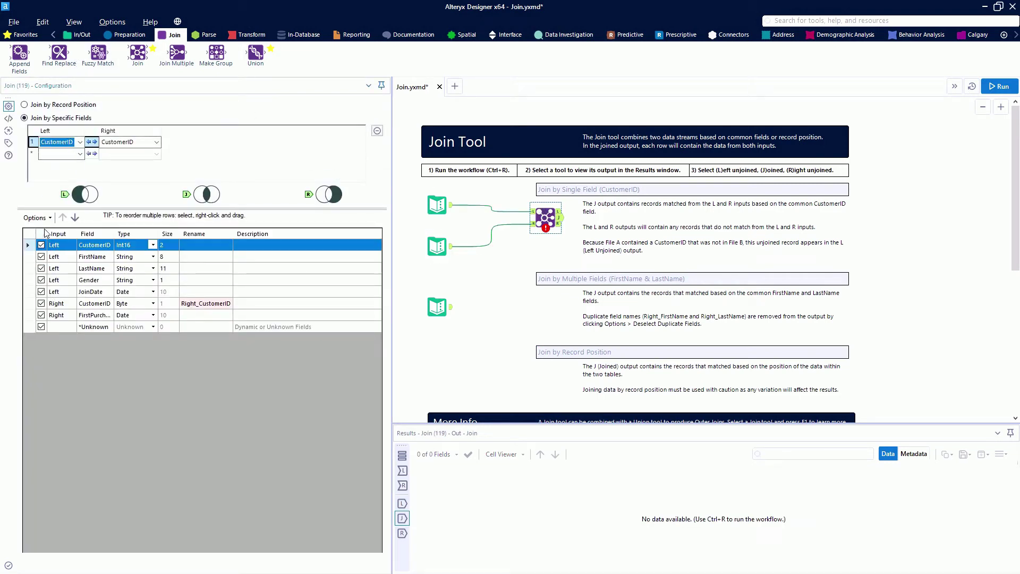
{"action": "left_click", "coordinate": [41, 303]}
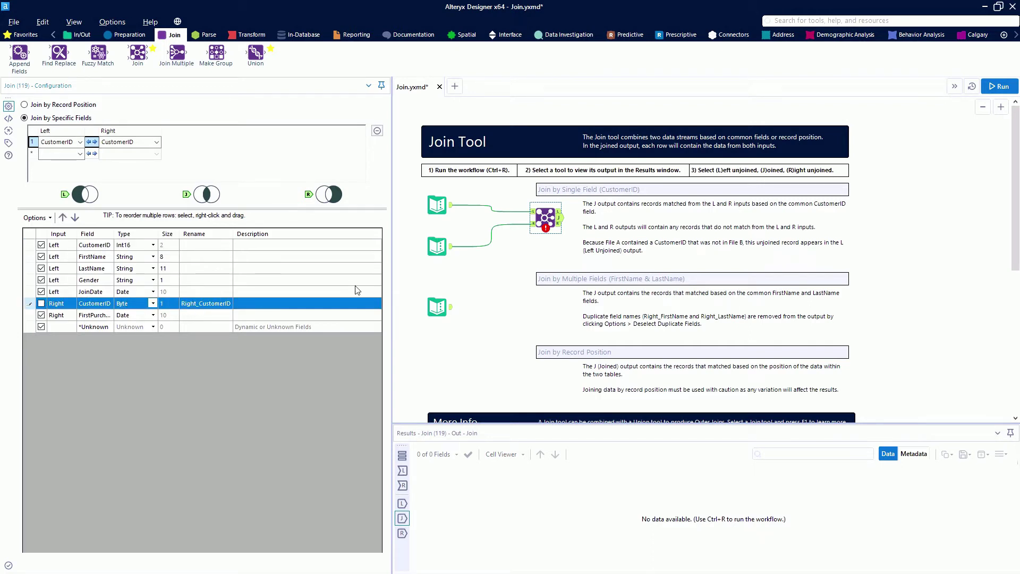
Step: Run the workflow and check the L, J and R outputs: 1 unmatched left, 5 joined, none right
{"action": "left_click", "coordinate": [1001, 89]}
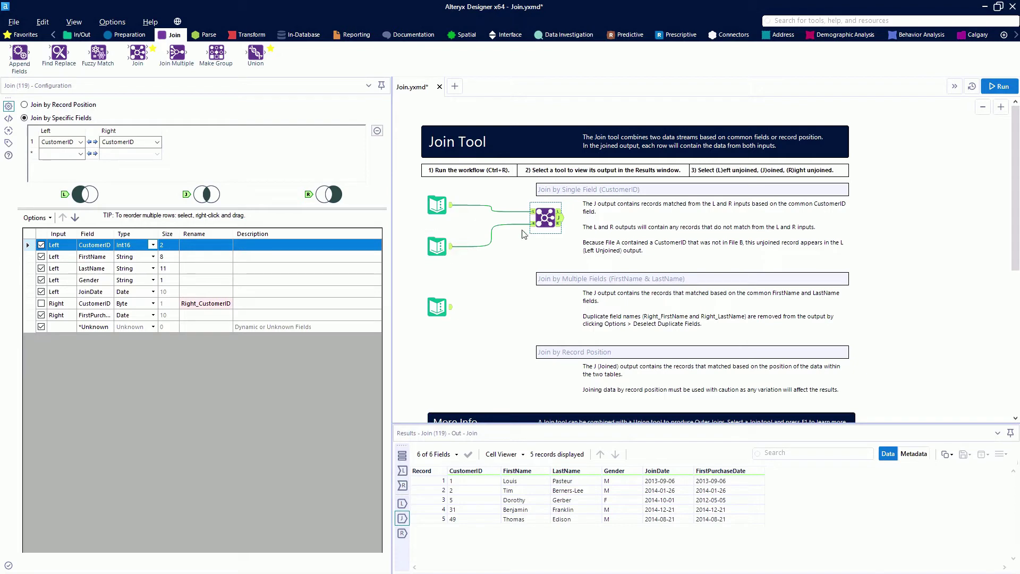
{"action": "left_click", "coordinate": [559, 212]}
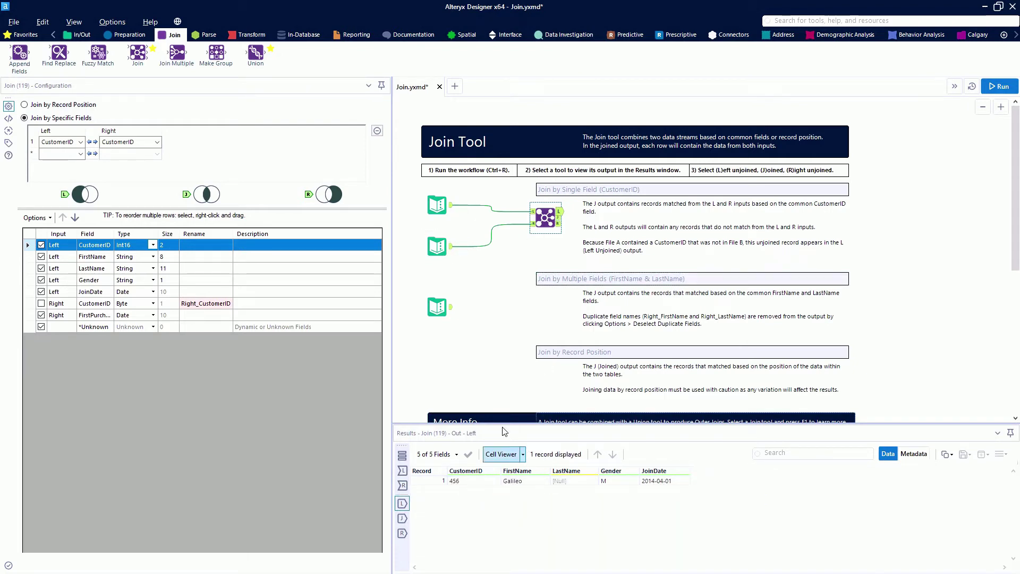
{"action": "left_click", "coordinate": [559, 218]}
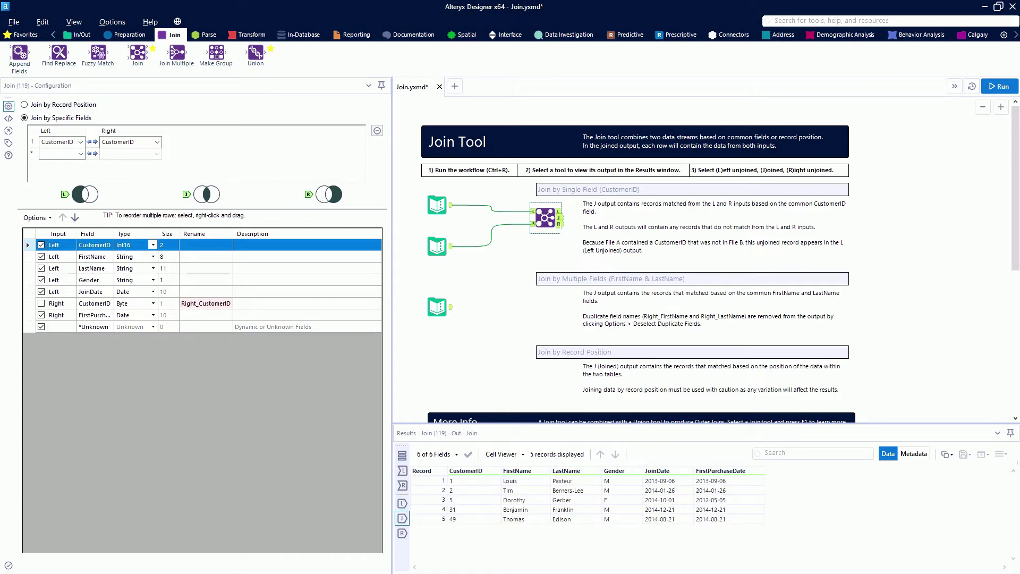
{"action": "left_click", "coordinate": [559, 223]}
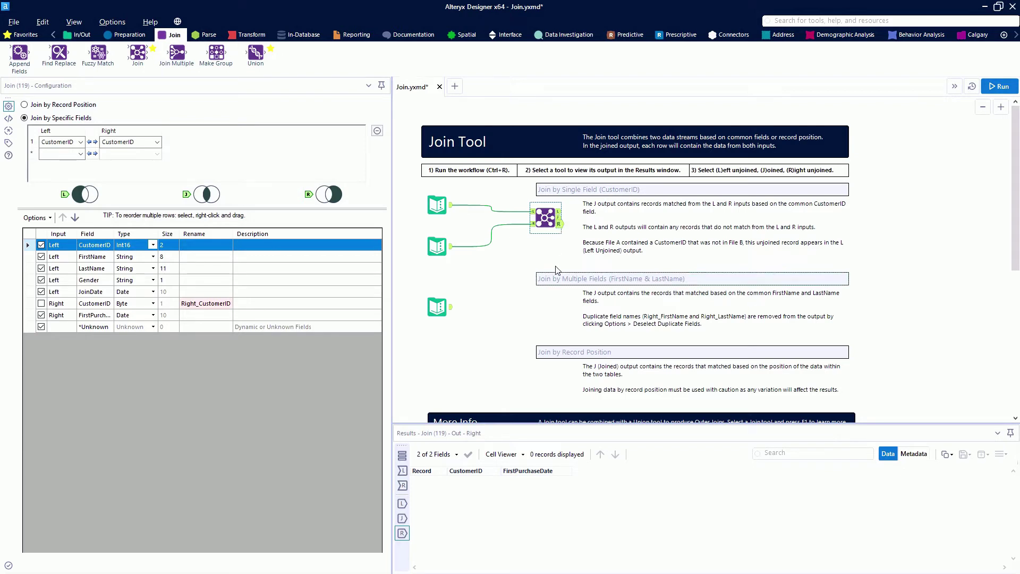
Step: Add a second Join in the middle section, feed it the first customer table, and match on FirstName
{"action": "left_click_drag", "start_coordinate": [139, 55], "coordinate": [556, 311]}
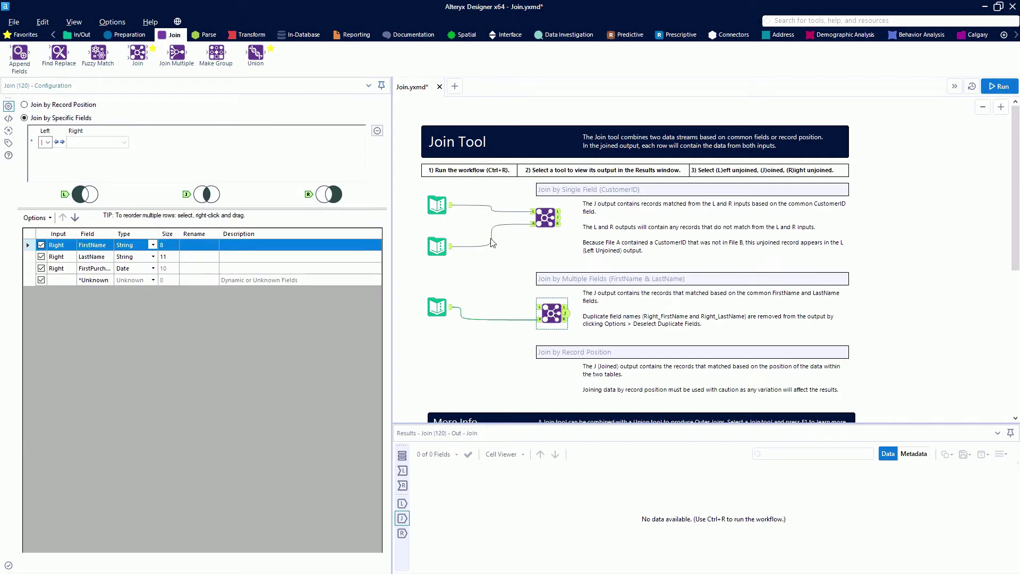
{"action": "left_click_drag", "start_coordinate": [451, 205], "coordinate": [538, 308]}
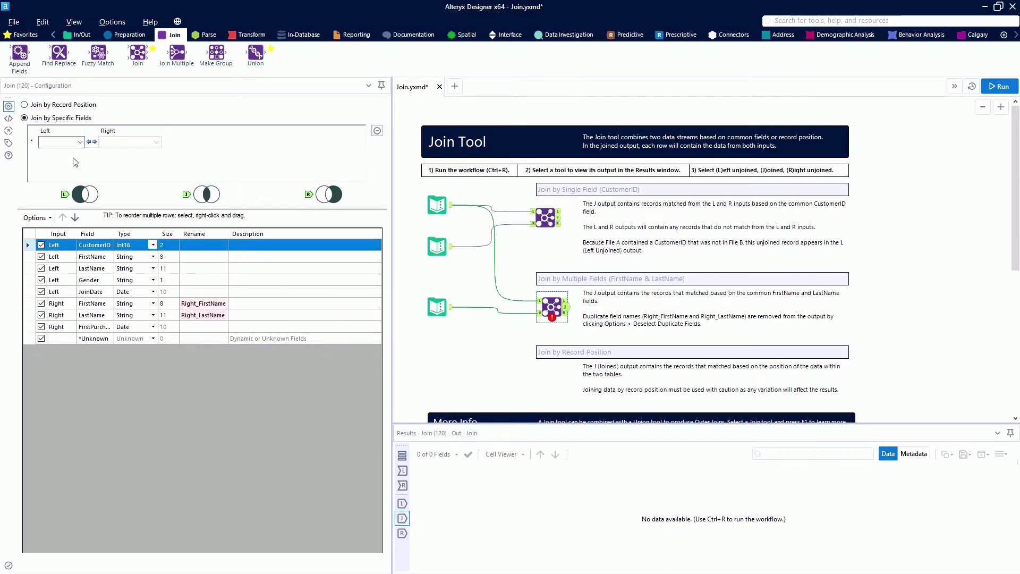
{"action": "left_click", "coordinate": [70, 144]}
{"action": "left_click", "coordinate": [68, 161]}
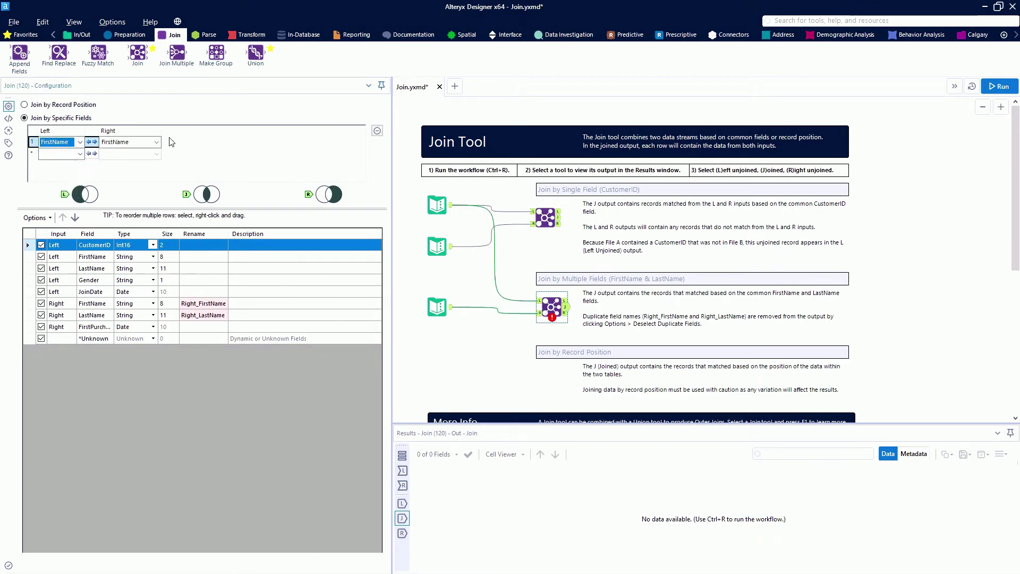
Step: Add LastName as a second join key and deselect the duplicate right-side name fields
{"action": "left_click", "coordinate": [69, 154]}
{"action": "left_click", "coordinate": [67, 187]}
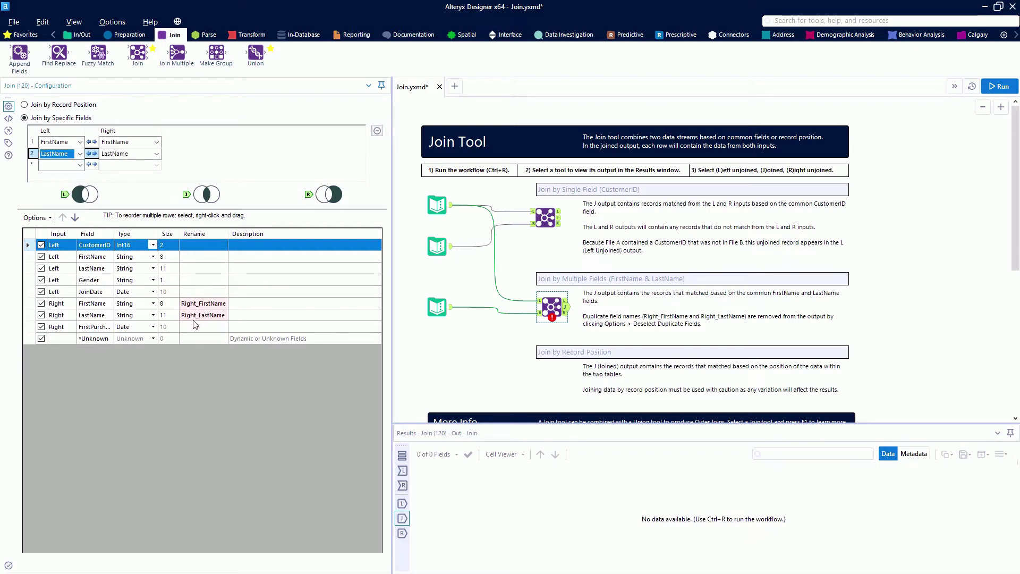
{"action": "left_click", "coordinate": [36, 217]}
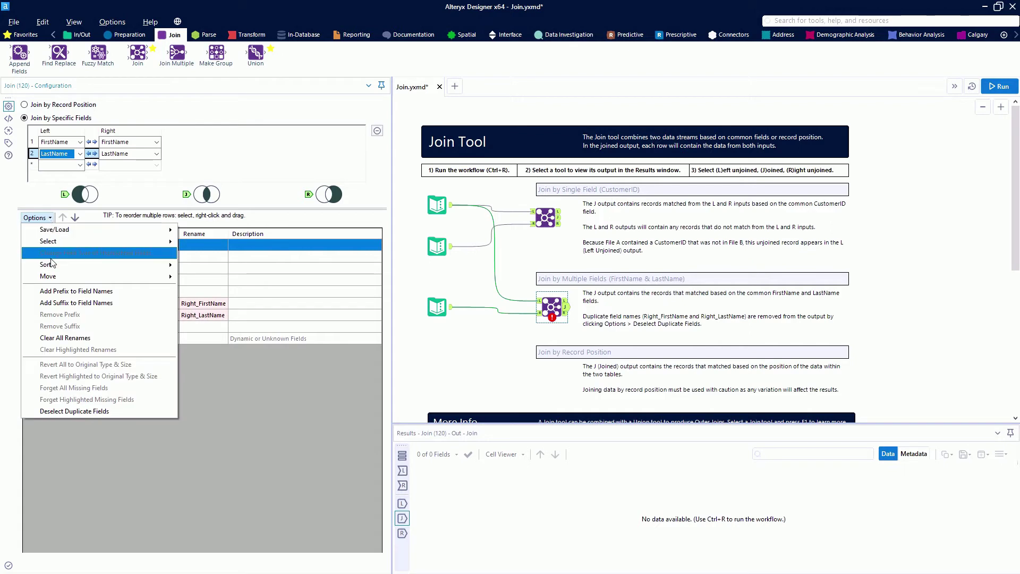
{"action": "left_click", "coordinate": [107, 409]}
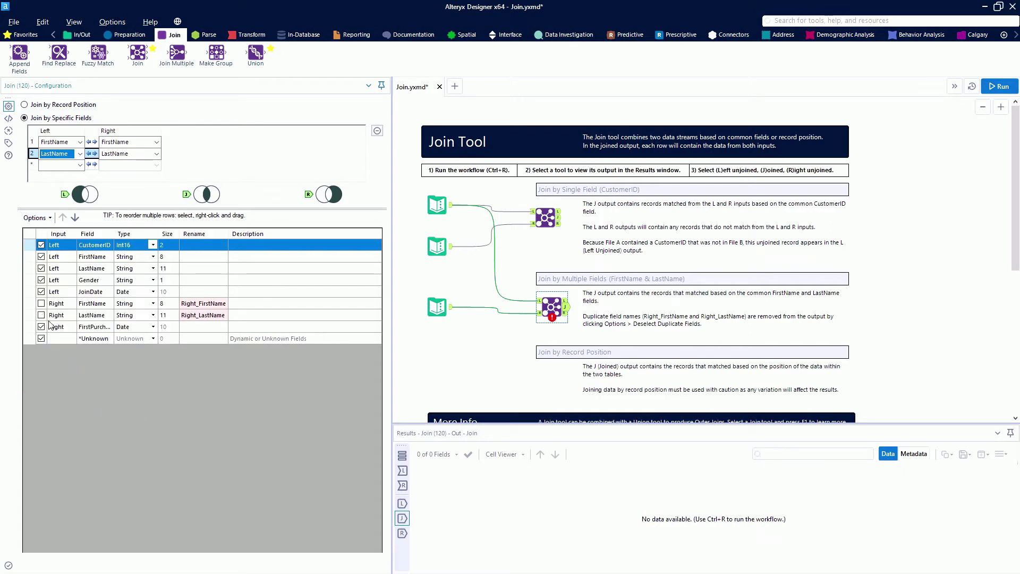
Step: Run the workflow and review the name join's joined and left-unmatched outputs
{"action": "left_click", "coordinate": [998, 86]}
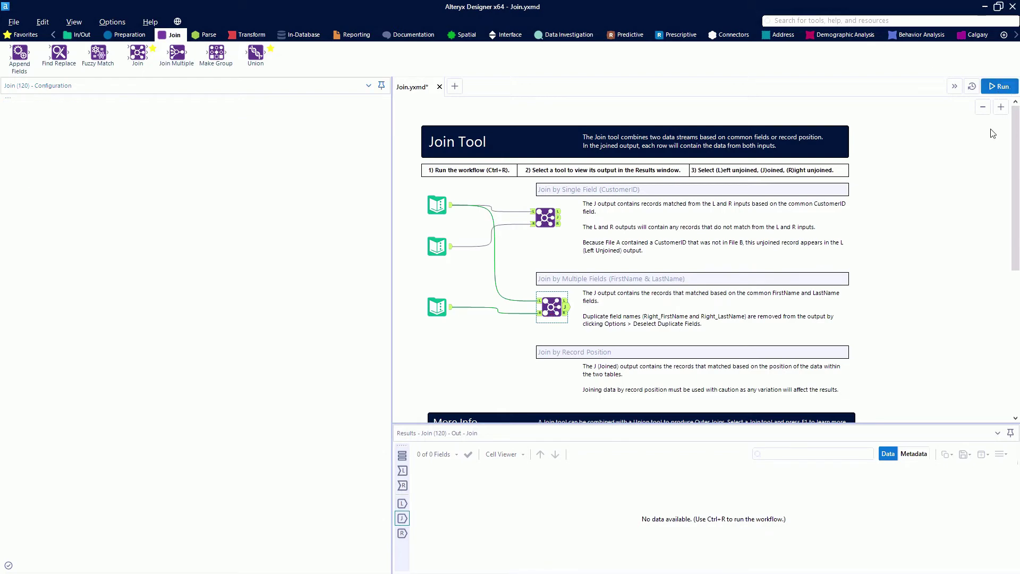
{"action": "left_click", "coordinate": [565, 310]}
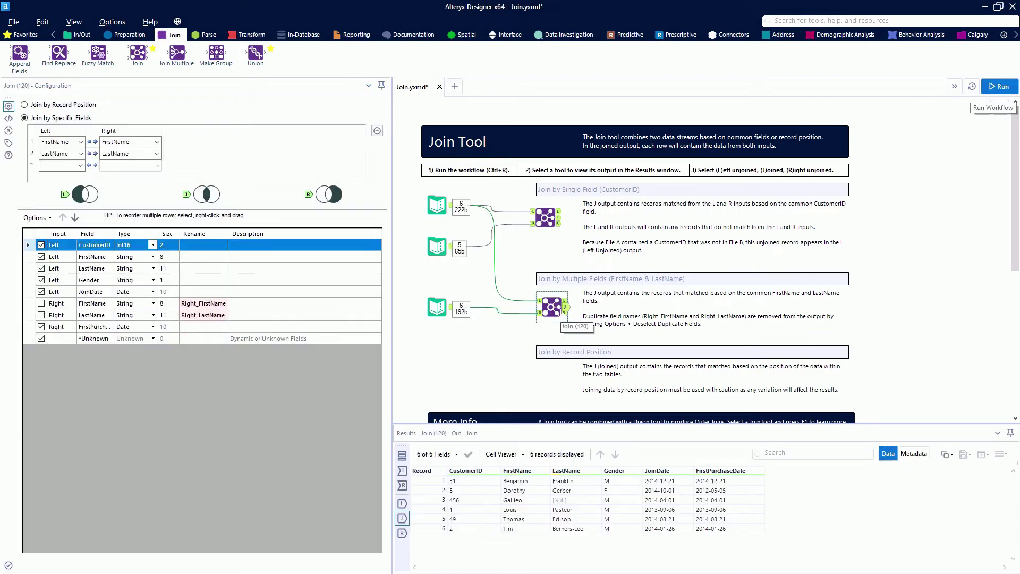
{"action": "left_click", "coordinate": [566, 301]}
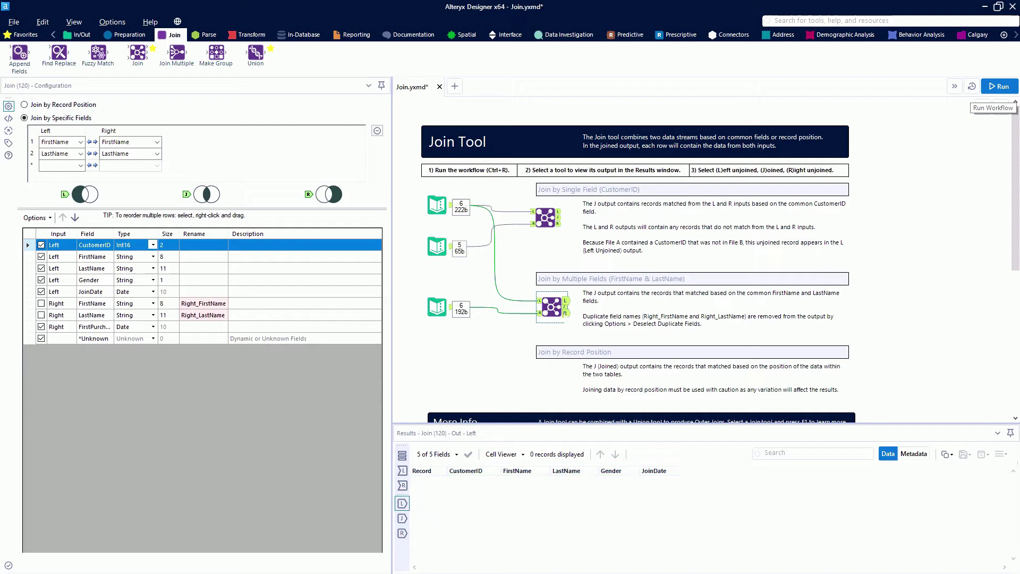
{"action": "left_click", "coordinate": [567, 307]}
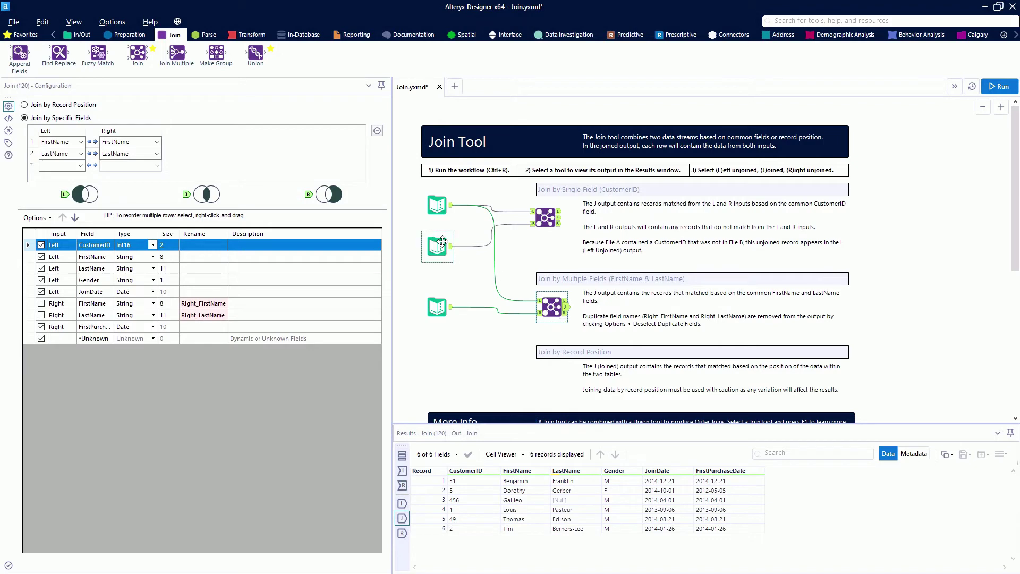
Step: Set Connection Progress to Show in the workflow configuration and review Join (120)'s 6 joined records
{"action": "left_click", "coordinate": [419, 227]}
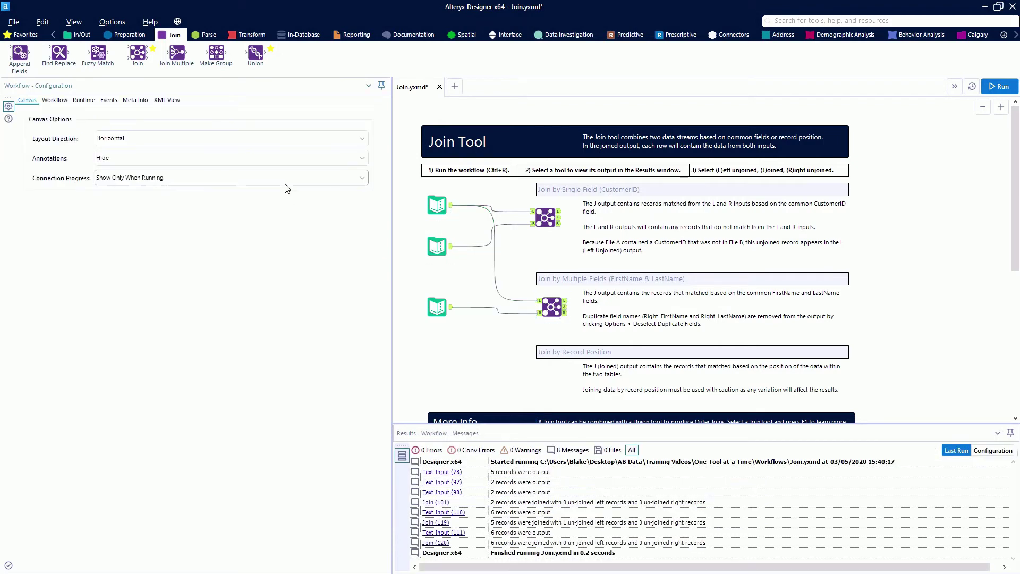
{"action": "left_click", "coordinate": [158, 183]}
{"action": "left_click", "coordinate": [157, 191]}
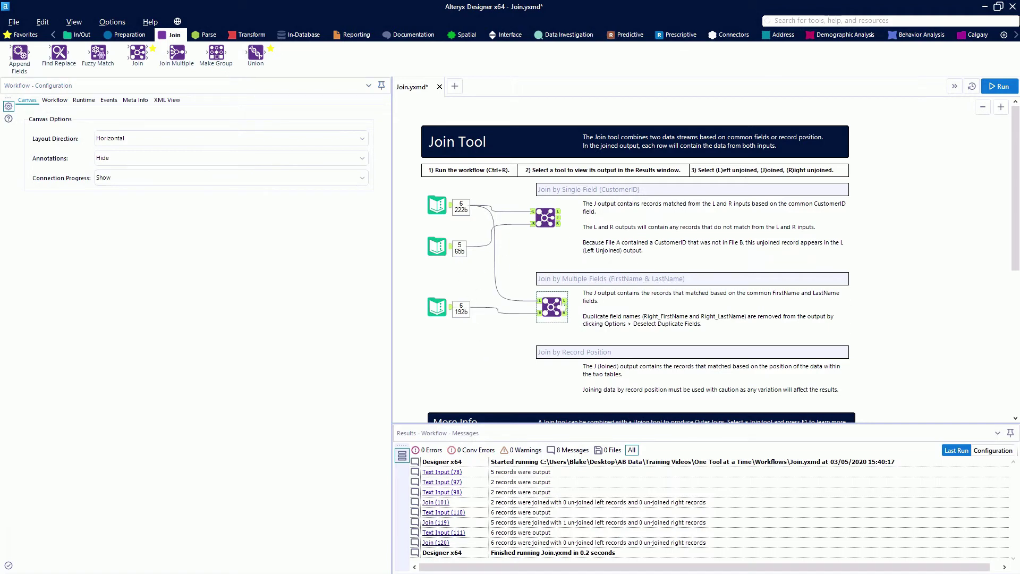
{"action": "left_click", "coordinate": [555, 308]}
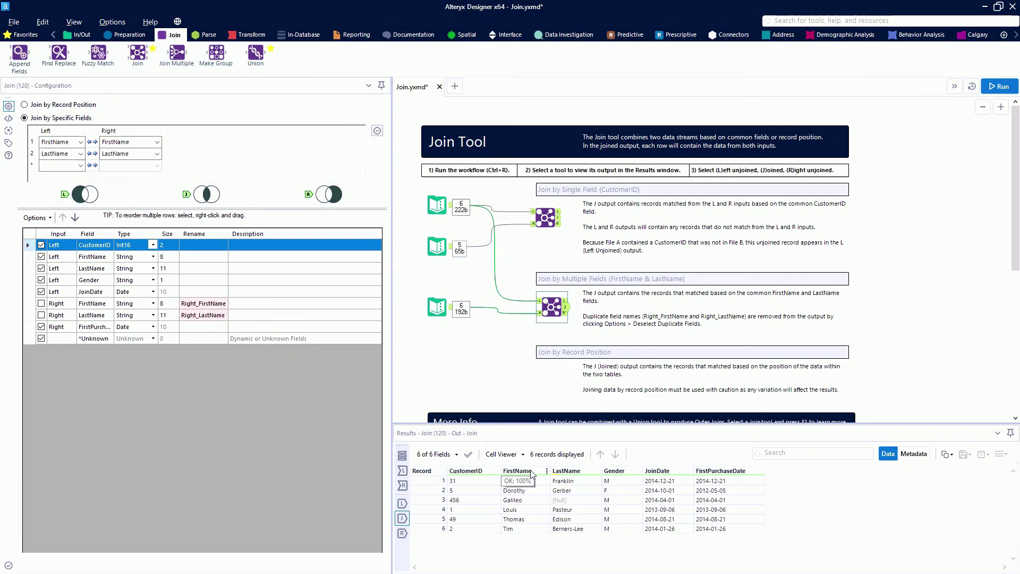
Step: Place a third Join by the record-position section with Input 1 on L and Input 3 on R
{"action": "scroll", "coordinate": [961, 280], "scroll_direction": "down", "scroll_amount": 1}
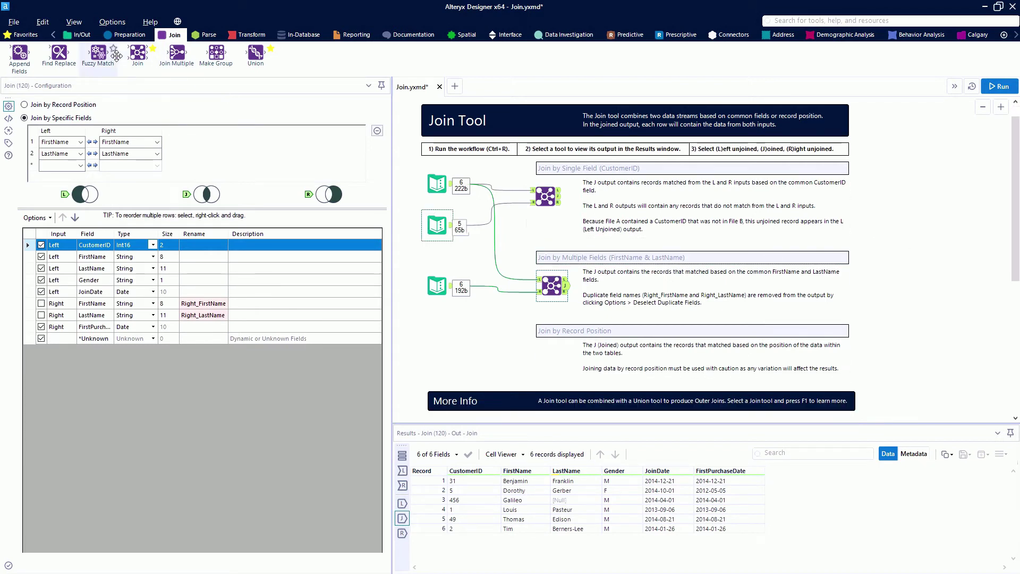
{"action": "left_click_drag", "start_coordinate": [138, 54], "coordinate": [546, 359]}
{"action": "left_click_drag", "start_coordinate": [453, 185], "coordinate": [532, 355]}
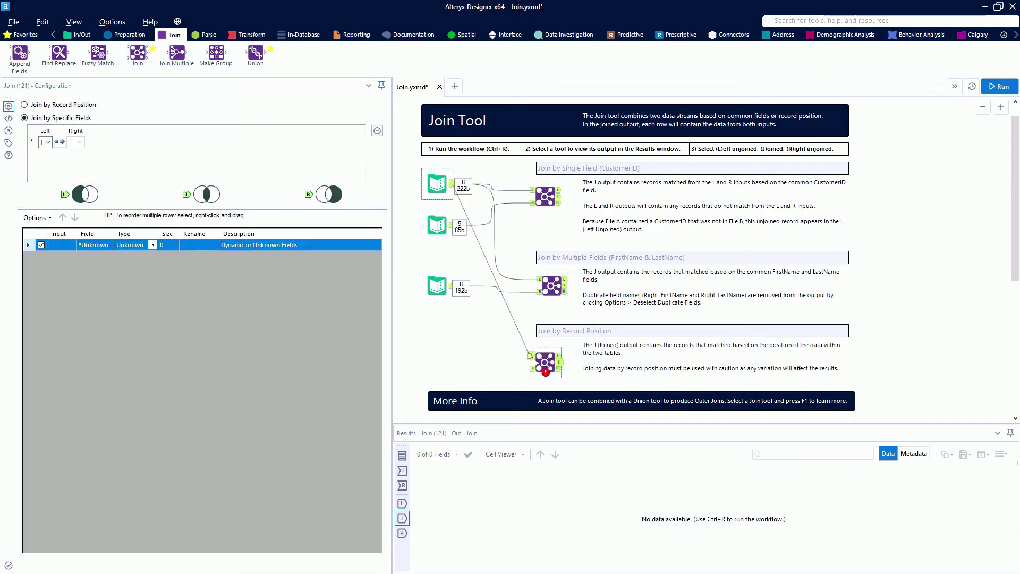
{"action": "left_click_drag", "start_coordinate": [452, 287], "coordinate": [531, 368]}
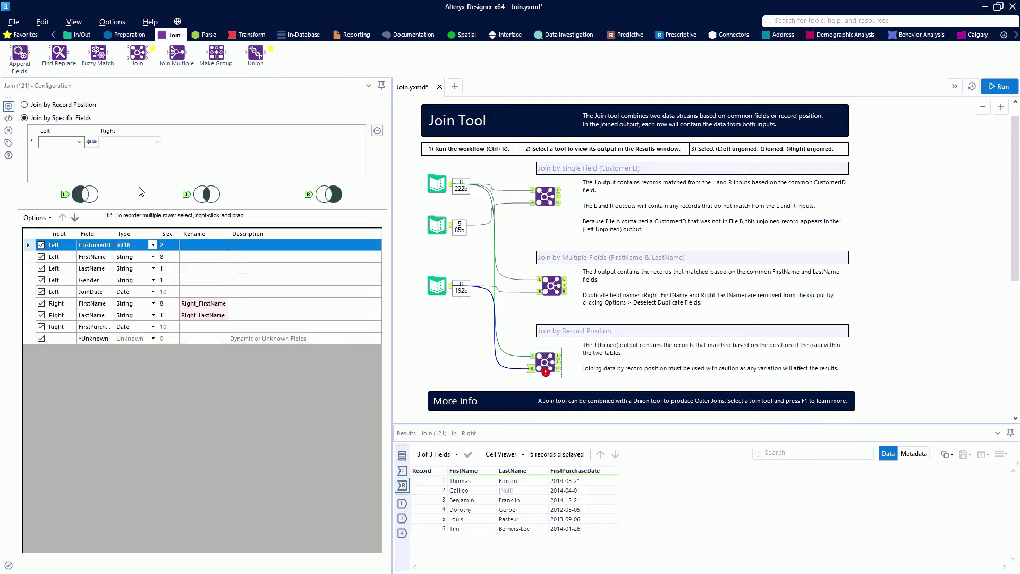
Step: Join by Record Position, run, and view the 6 joined records with Right_FirstName and Right_LastName
{"action": "left_click", "coordinate": [68, 106]}
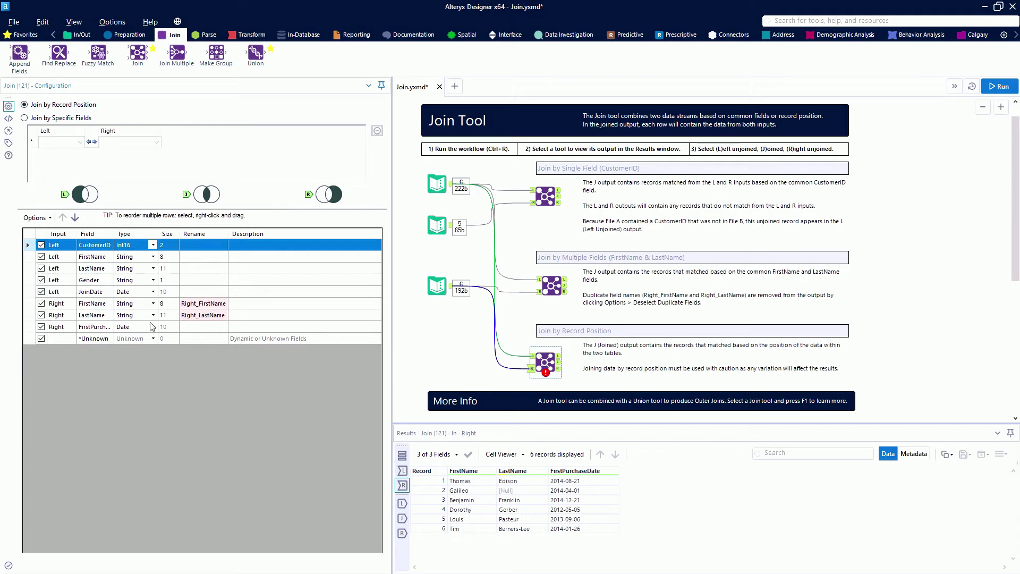
{"action": "left_click", "coordinate": [999, 86]}
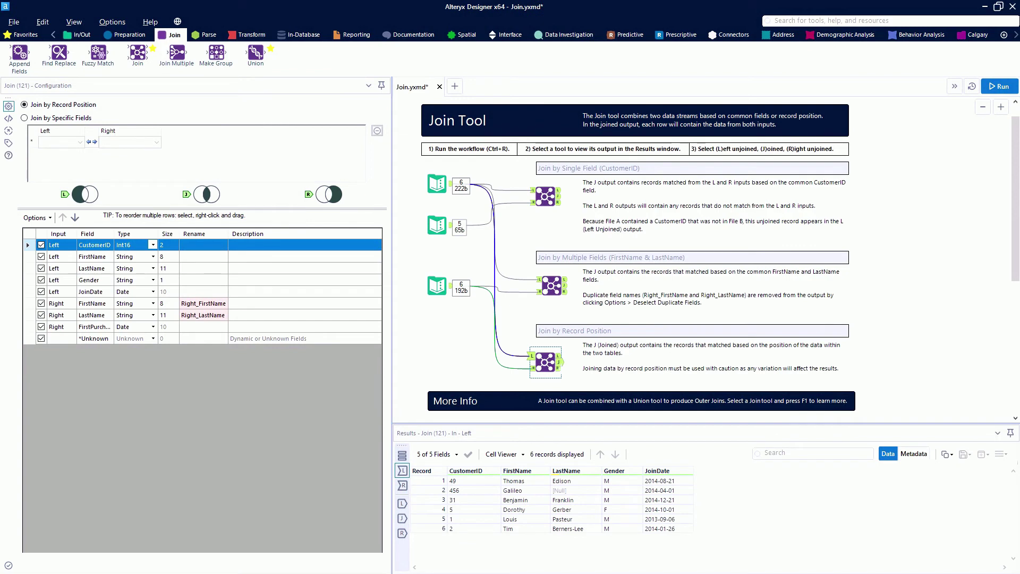
{"action": "left_click", "coordinate": [560, 362]}
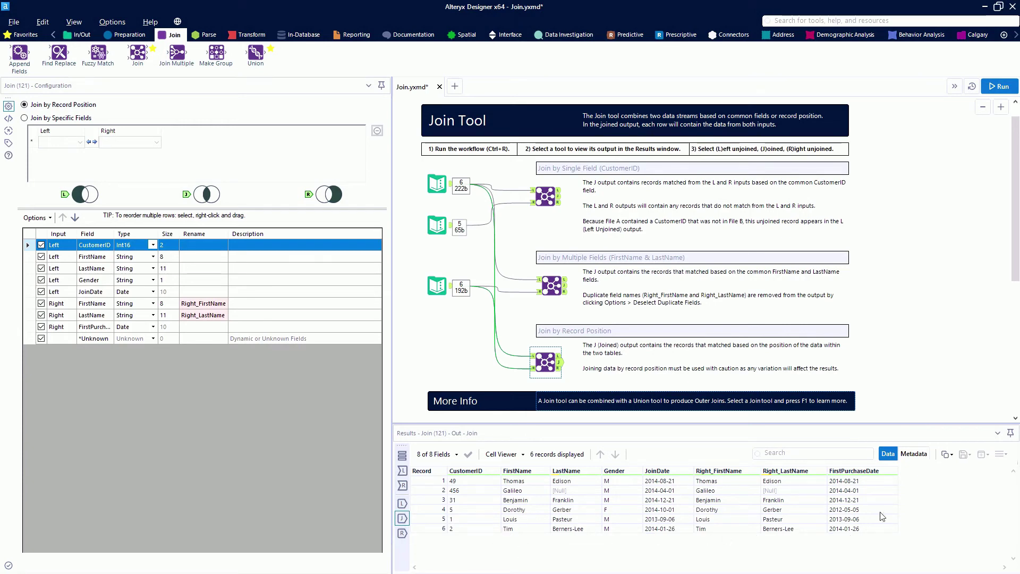
Step: Insert a Sort on the R connection ordering FirstName ascending, run, and view the join output
{"action": "left_click", "coordinate": [127, 36]}
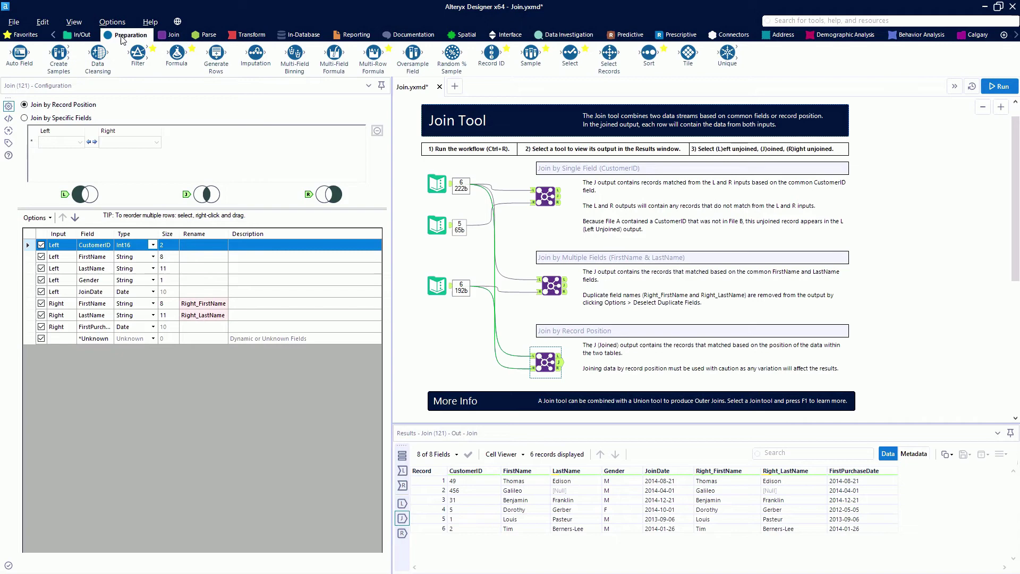
{"action": "left_click_drag", "start_coordinate": [621, 76], "coordinate": [501, 368]}
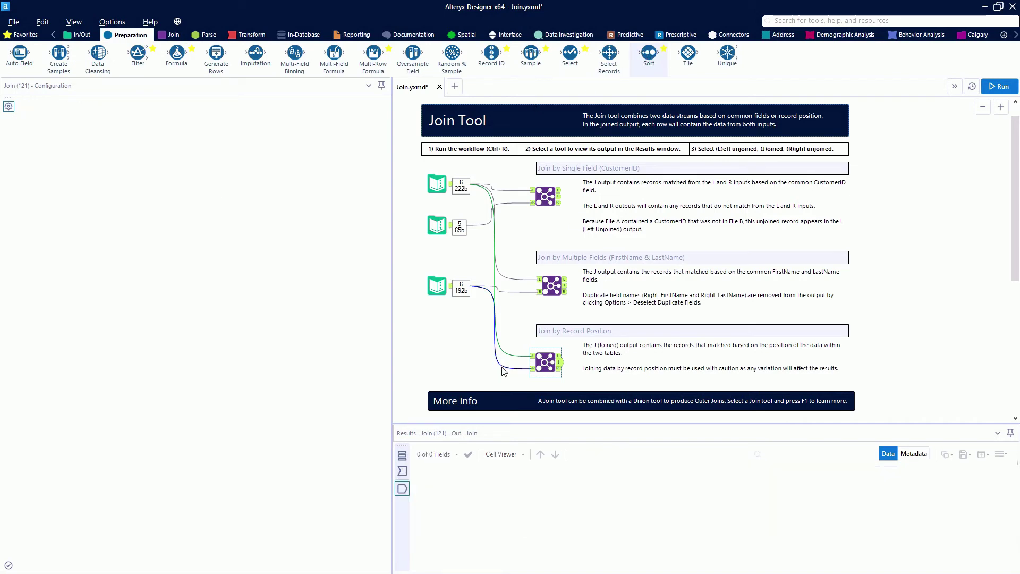
{"action": "left_click", "coordinate": [62, 136]}
{"action": "left_click", "coordinate": [54, 143]}
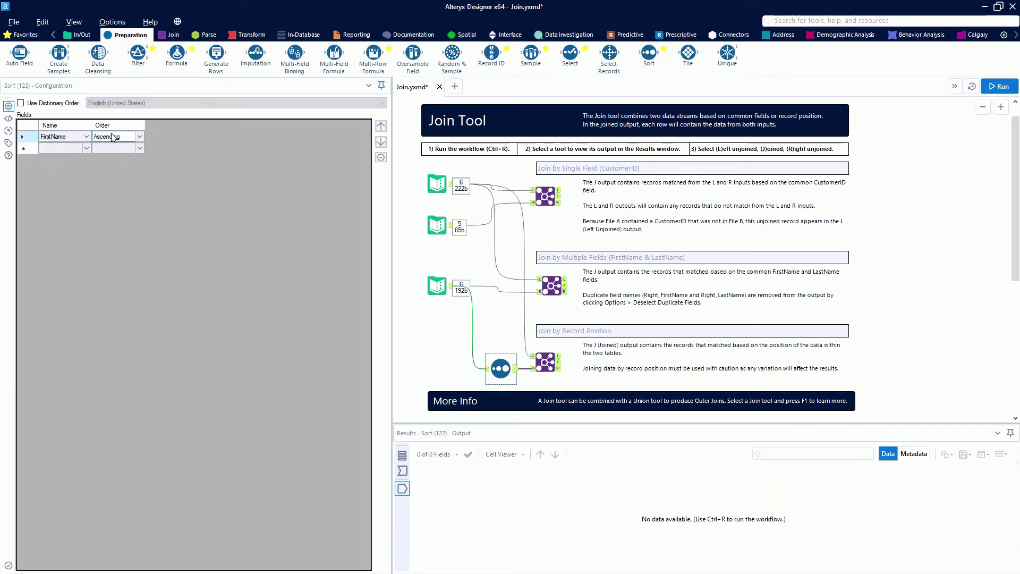
{"action": "left_click", "coordinate": [999, 86]}
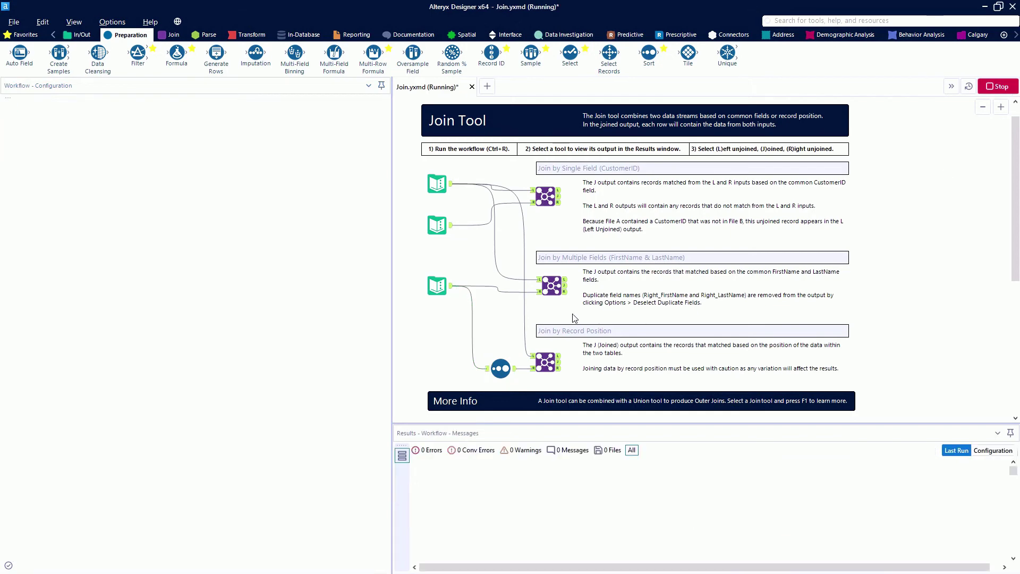
{"action": "left_click", "coordinate": [547, 363]}
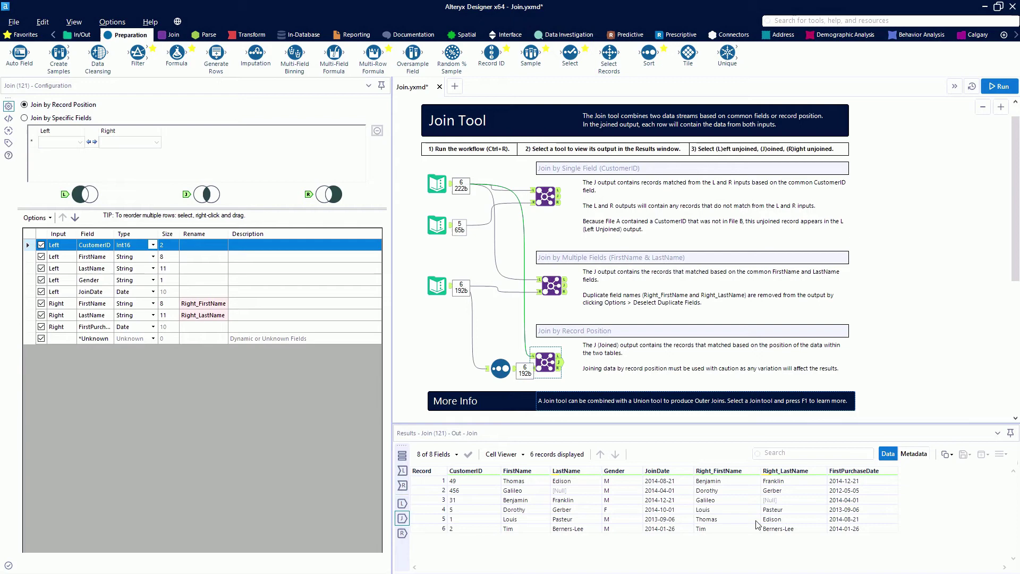
Step: Delete the Sort tool and connect around it to restore the direct right input
{"action": "left_click", "coordinate": [500, 368]}
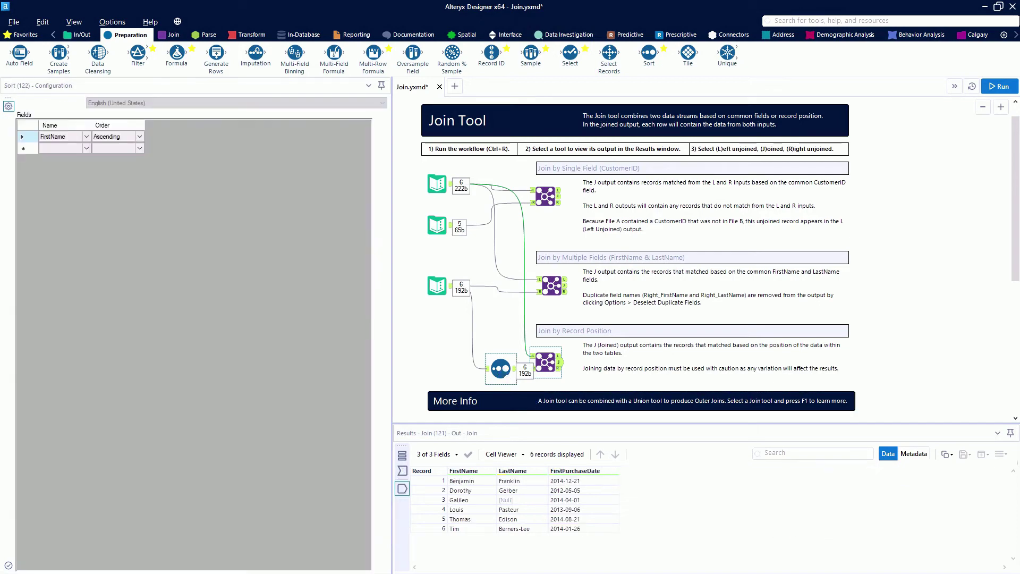
{"action": "right_click", "coordinate": [502, 368]}
{"action": "left_click", "coordinate": [555, 408]}
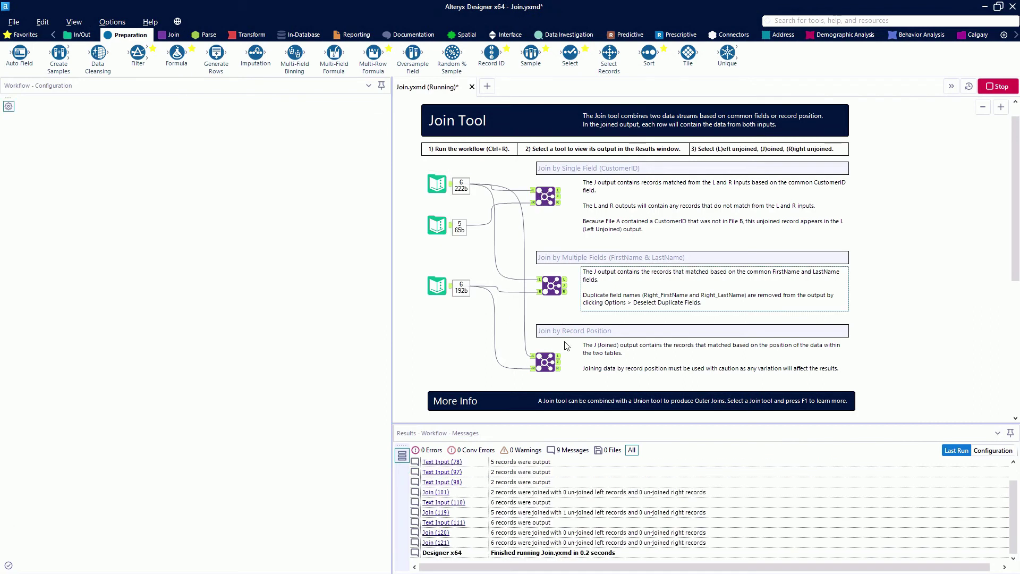
Step: Run the workflow and compare Join (101)'s side-by-side records with Union (99)'s stacked records
{"action": "scroll", "coordinate": [569, 346], "scroll_direction": "down", "scroll_amount": 3}
{"action": "scroll", "coordinate": [570, 346], "scroll_direction": "down", "scroll_amount": 2}
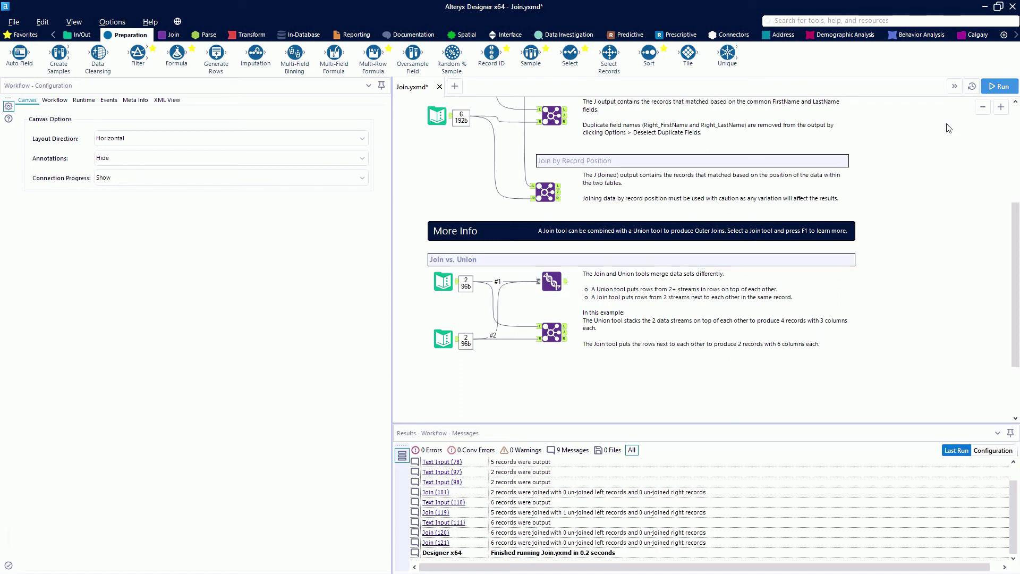
{"action": "left_click", "coordinate": [1000, 86]}
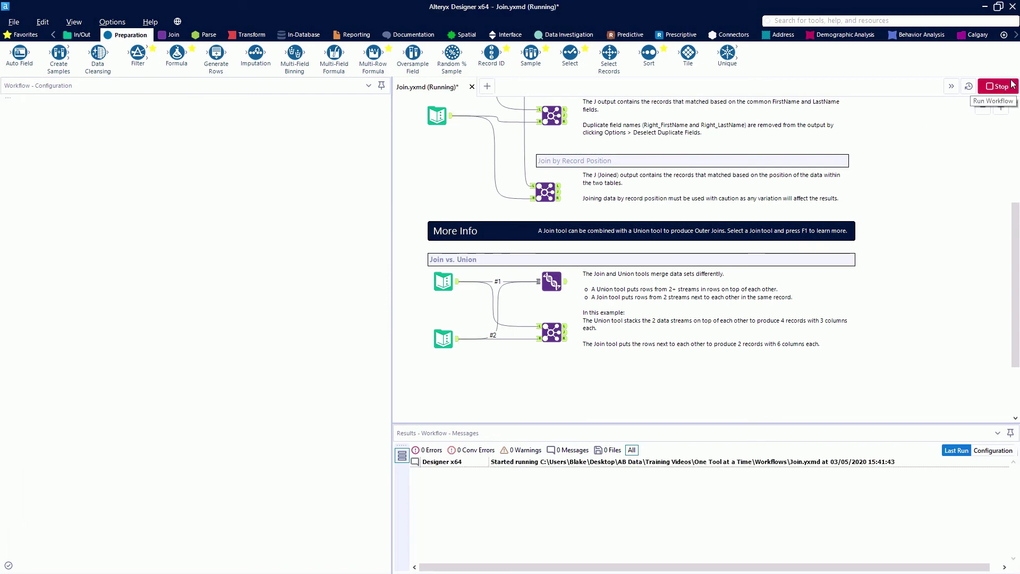
{"action": "left_click", "coordinate": [435, 492]}
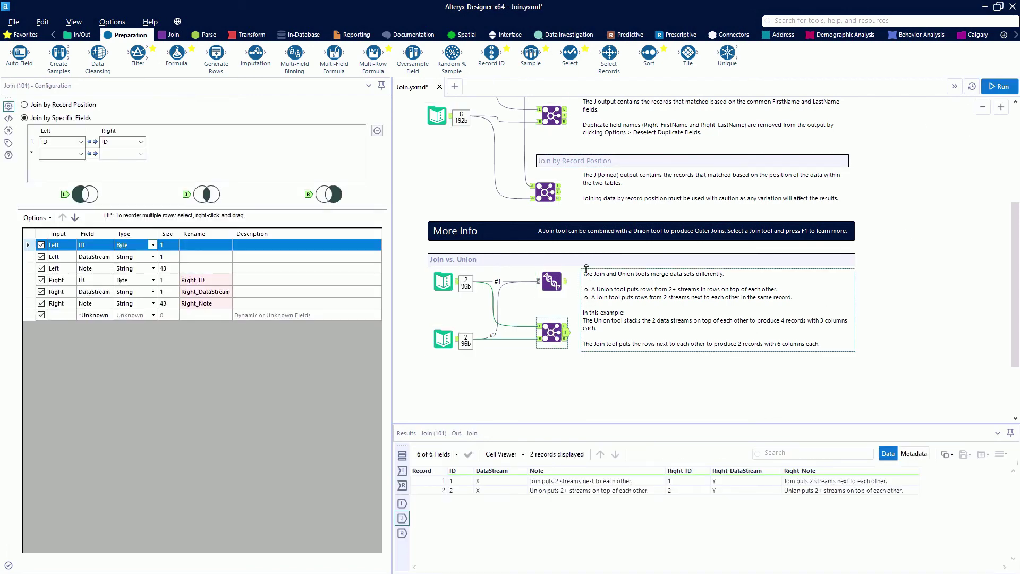
{"action": "left_click", "coordinate": [551, 281]}
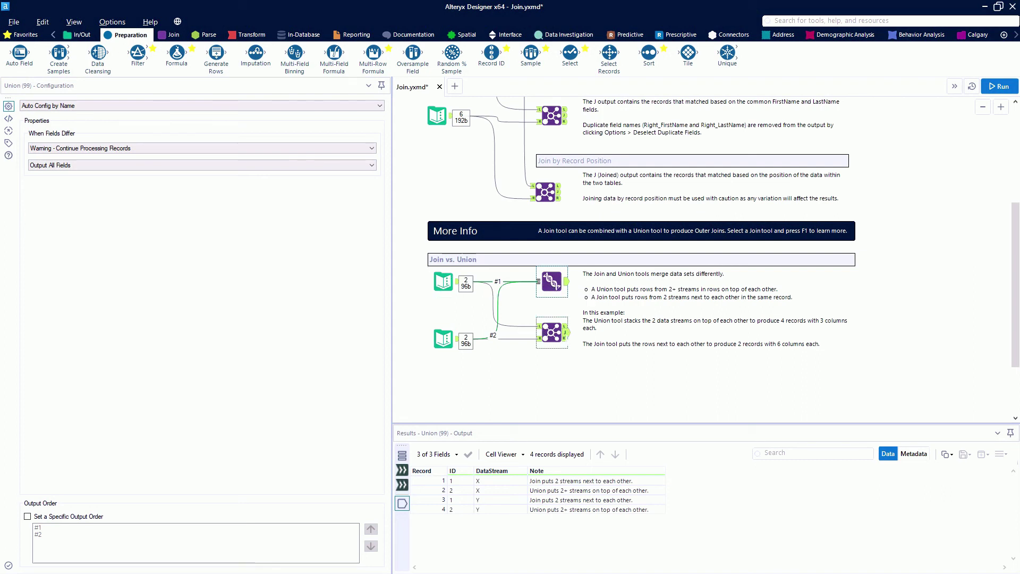
{"action": "left_click", "coordinate": [551, 332]}
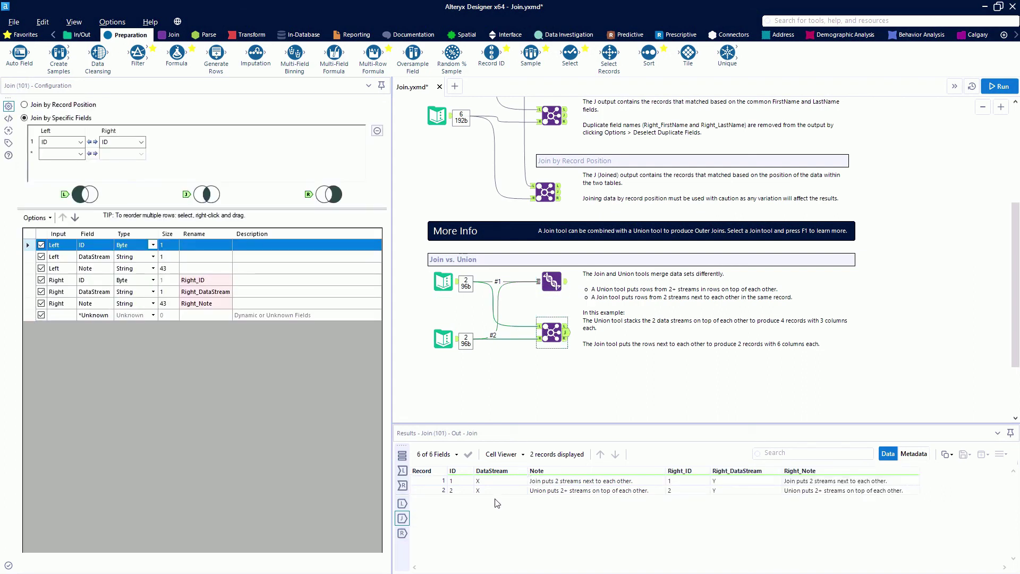